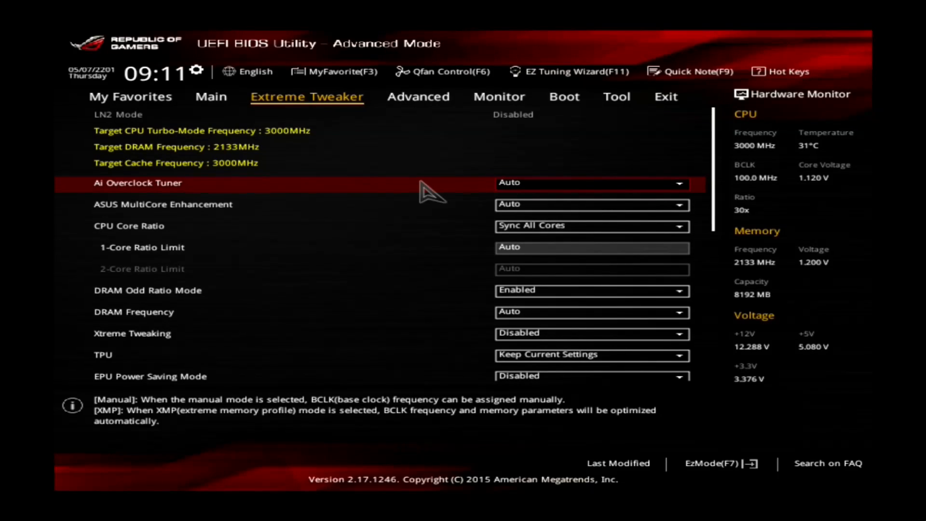
Switch to the Main page showing BIOS version, processor and memory information
key("Left")
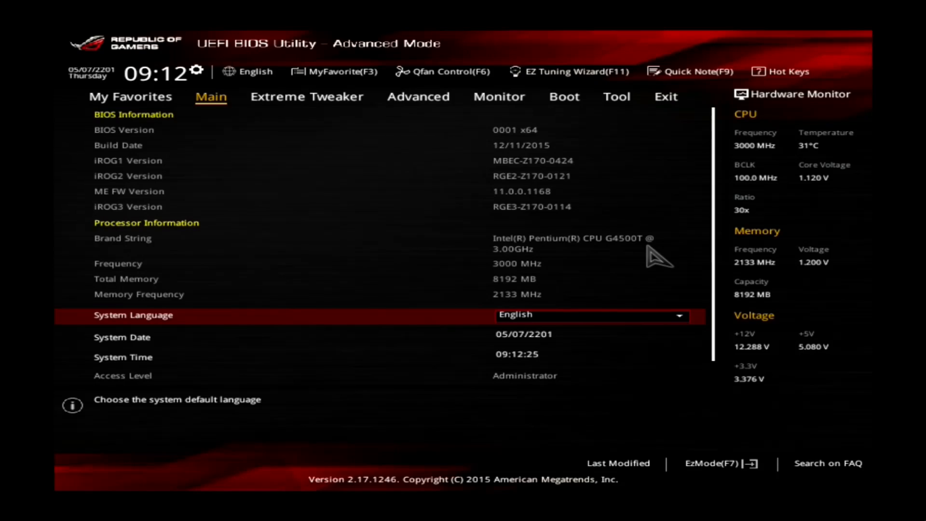
Browse across to the Tool page, then return to the Advanced settings list
key("Right")
key("Right")
key("Right")
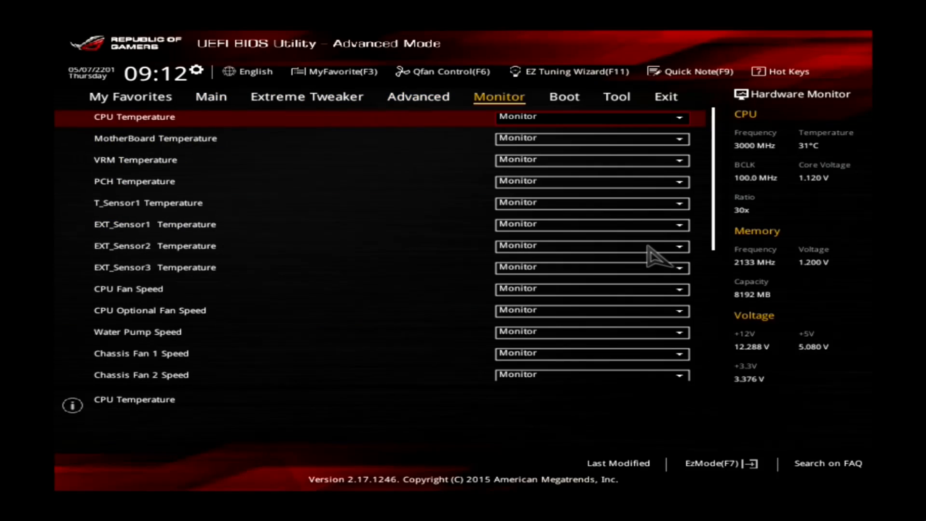
key("Right")
key("Right")
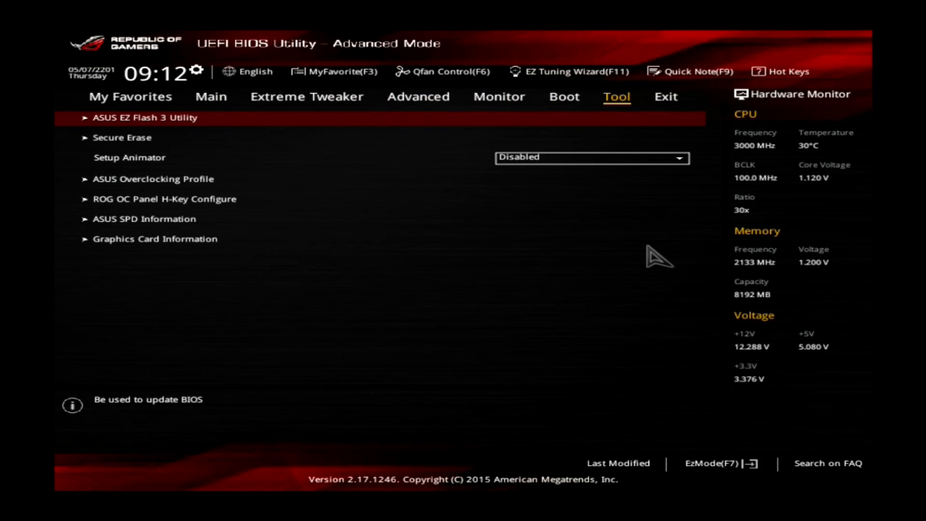
key("Down")
key("Up")
key("Left")
key("Left")
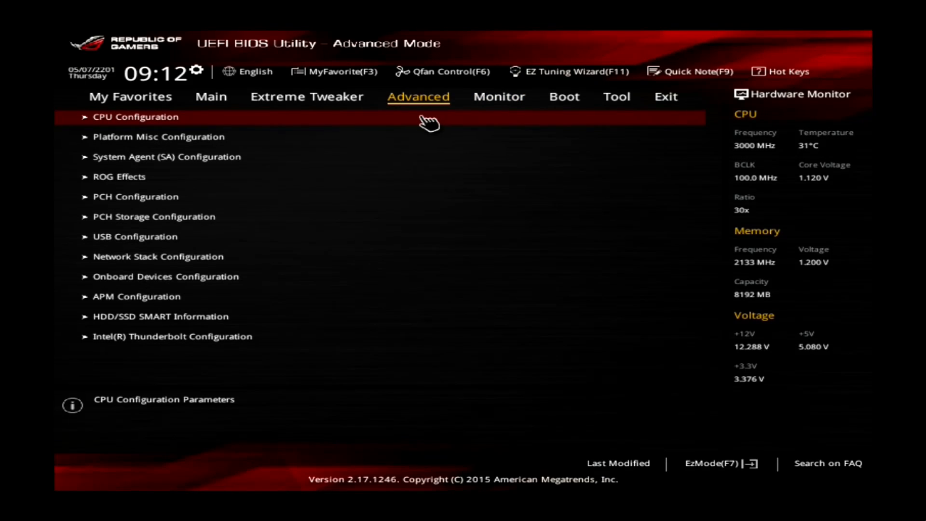
In CPU Configuration, set Boot performance mode to Turbo Performance
key("Return")
key("Down")
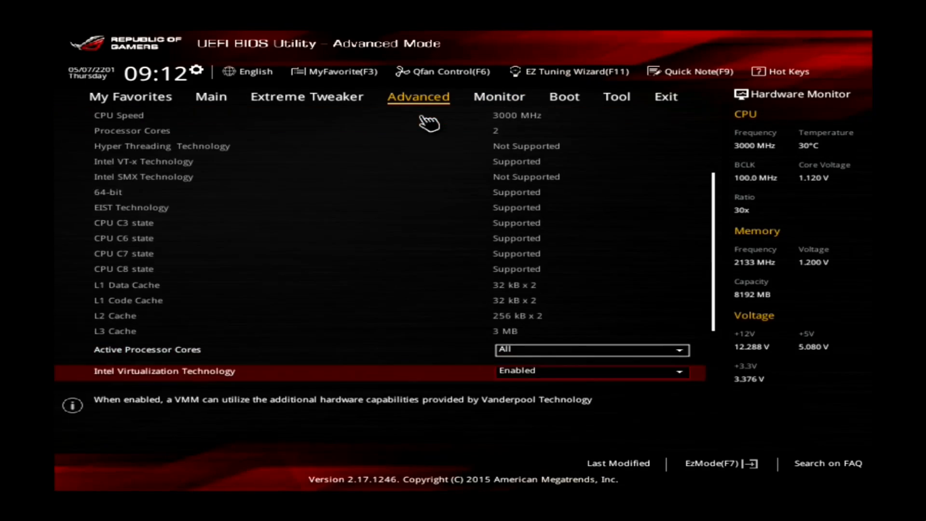
key("Down")
key("Down")
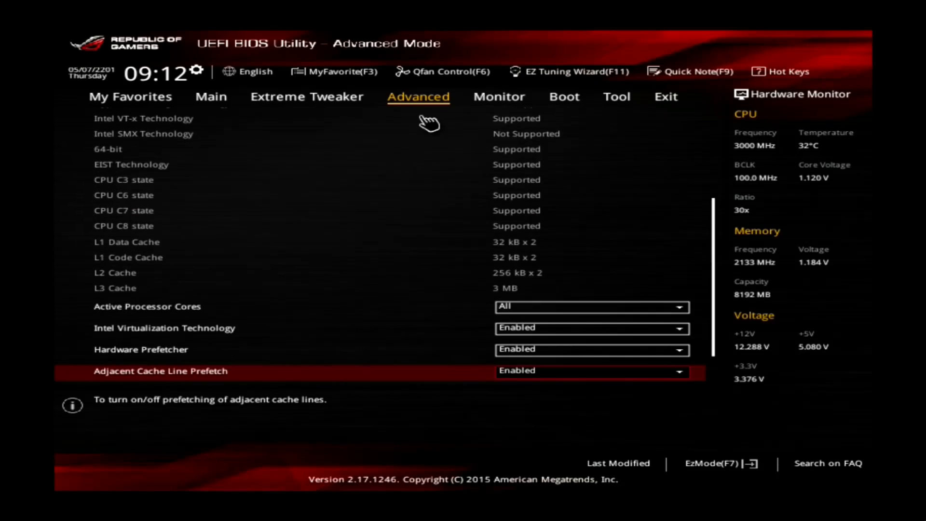
key("Down")
key("Down")
key("Up")
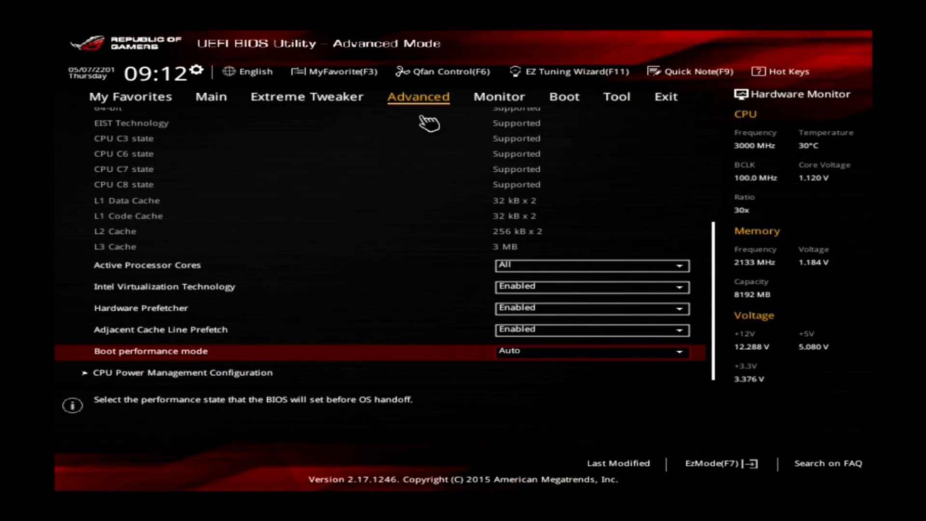
key("Return")
key("Up")
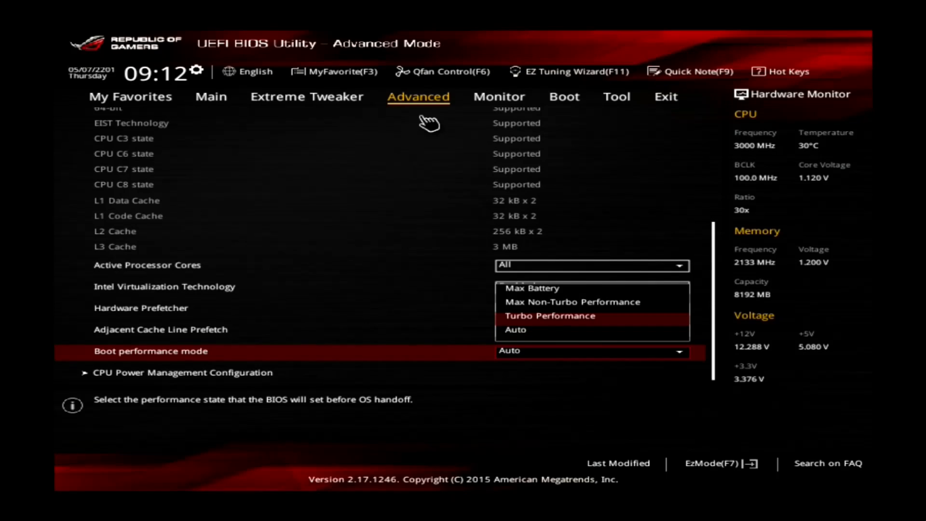
key("Return")
In CPU Power Management, disable Intel SpeedStep and CPU C states, then return to Extreme Tweaker
key("Down")
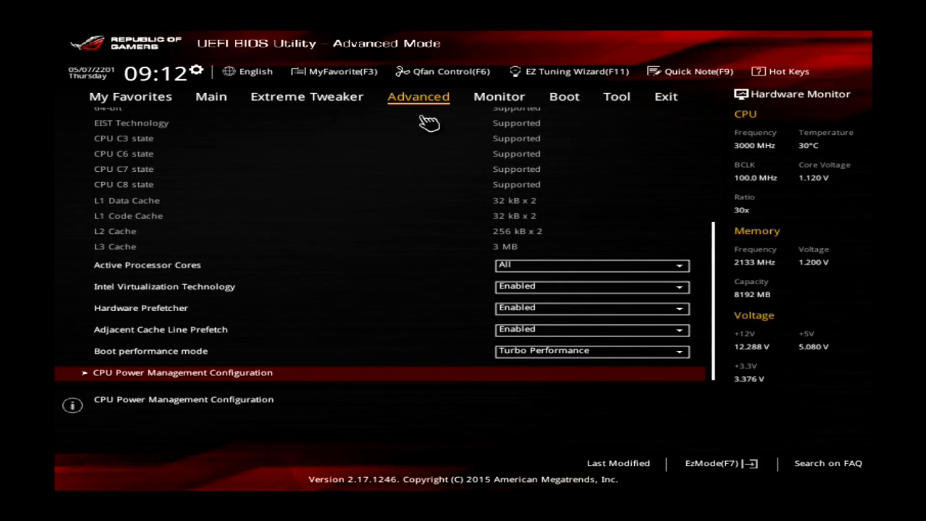
key("Return")
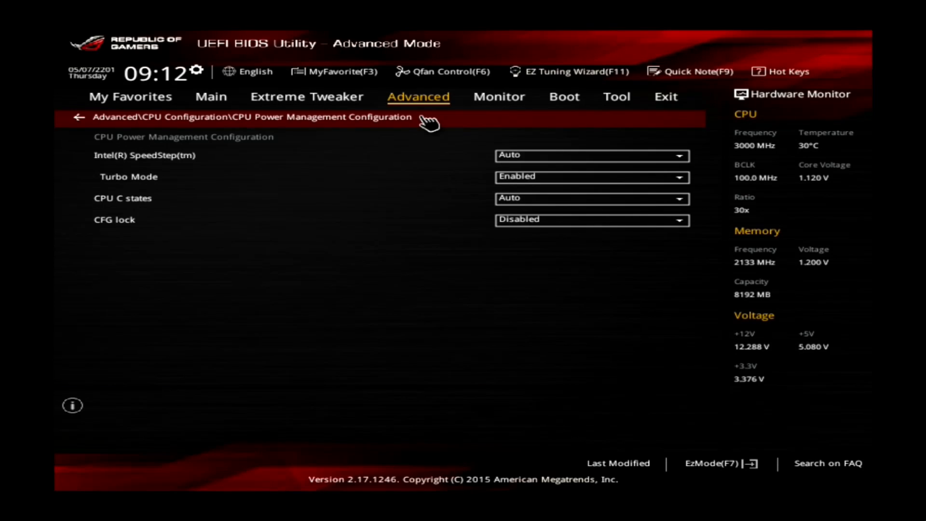
key("Return")
key("Down")
key("Return")
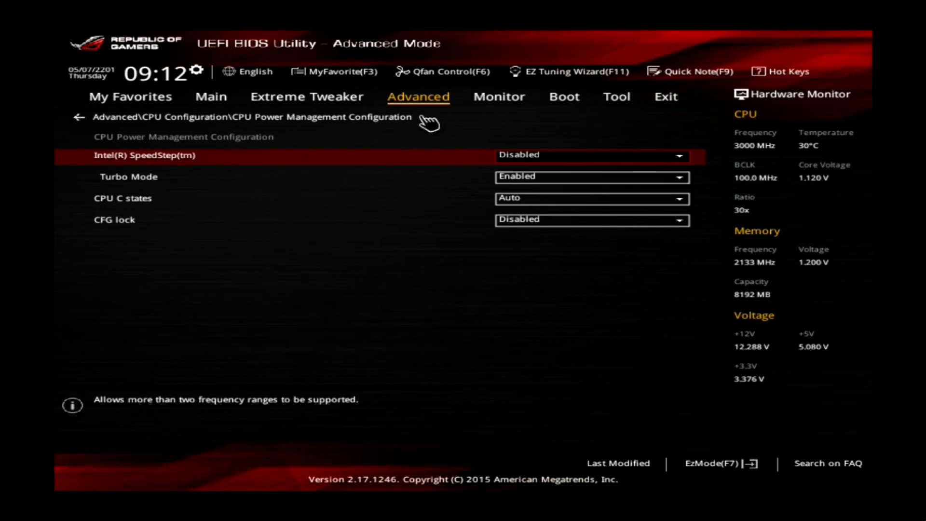
key("Down")
key("Down")
key("Return")
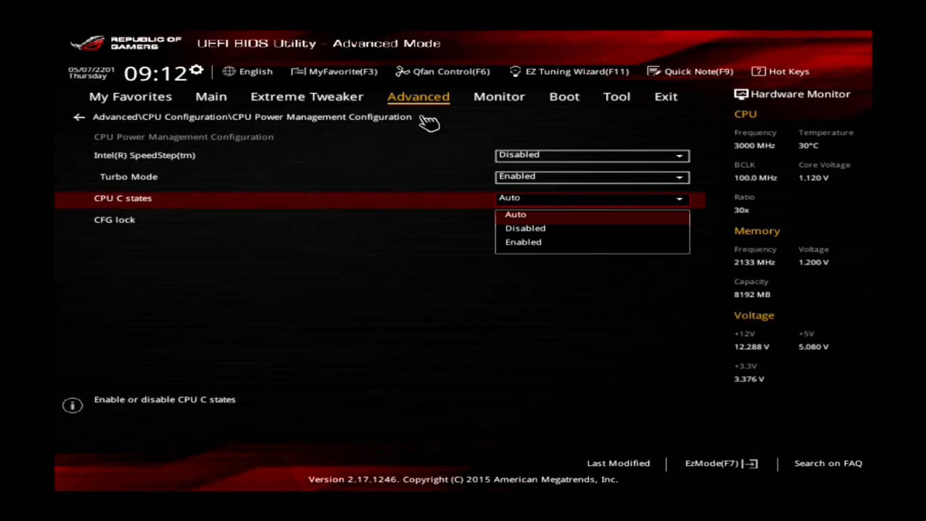
key("Down")
key("Return")
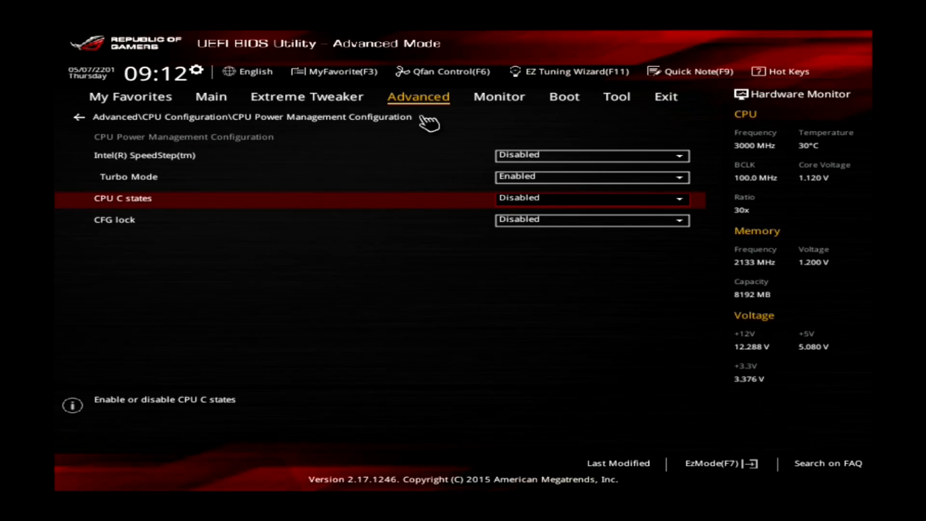
key("Left")
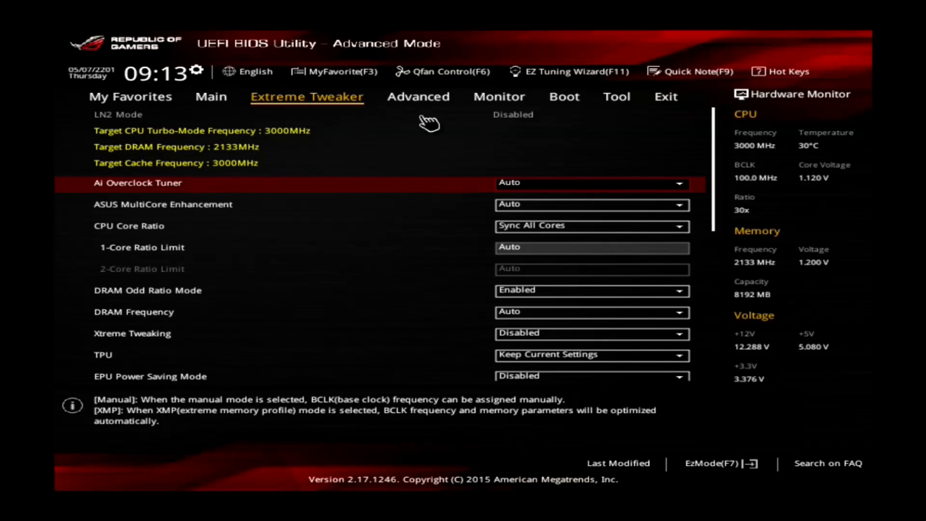
Set Ai Overclock Tuner to XMP (DDR4-3200 profile) and accept the timing notice
key("Return")
key("Down")
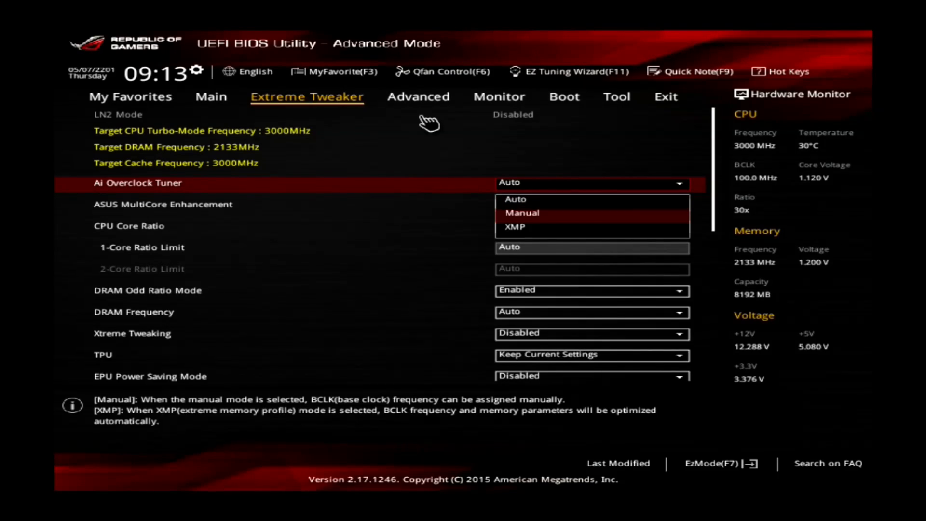
key("Down")
key("Return")
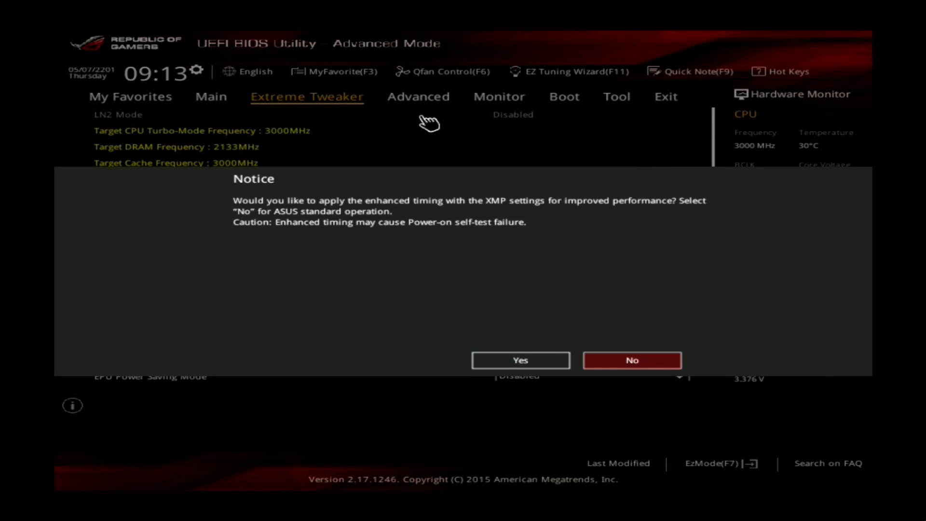
key("Return")
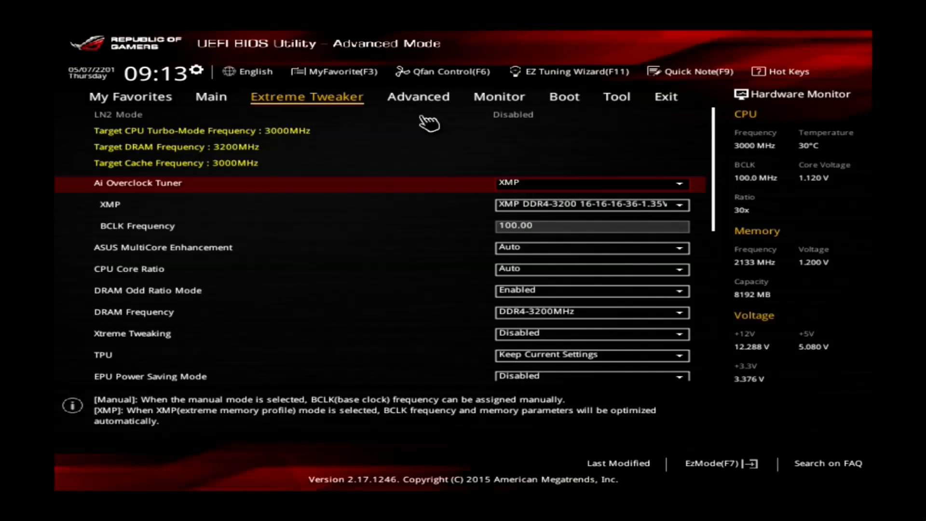
key("Down")
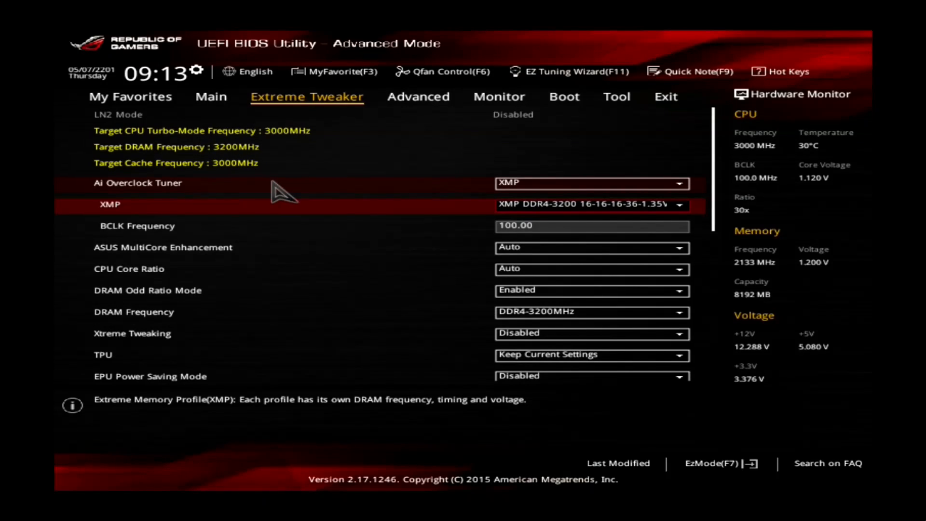
key("Down")
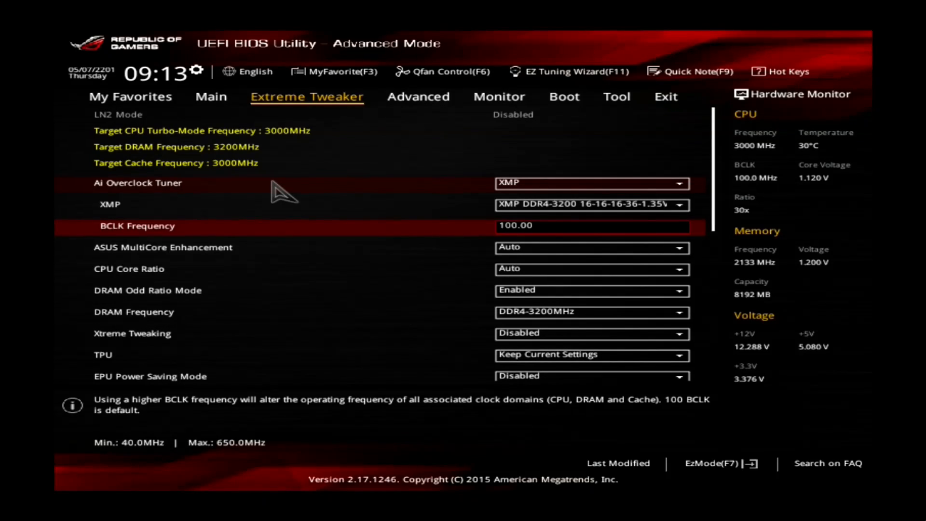
type("143")
Commit BCLK Frequency 143, raising target CPU and cache to 4290MHz
key("Return")
Set DRAM Frequency to DDR4-2669MHz and move down to External Digi+ Power Control
key("Down")
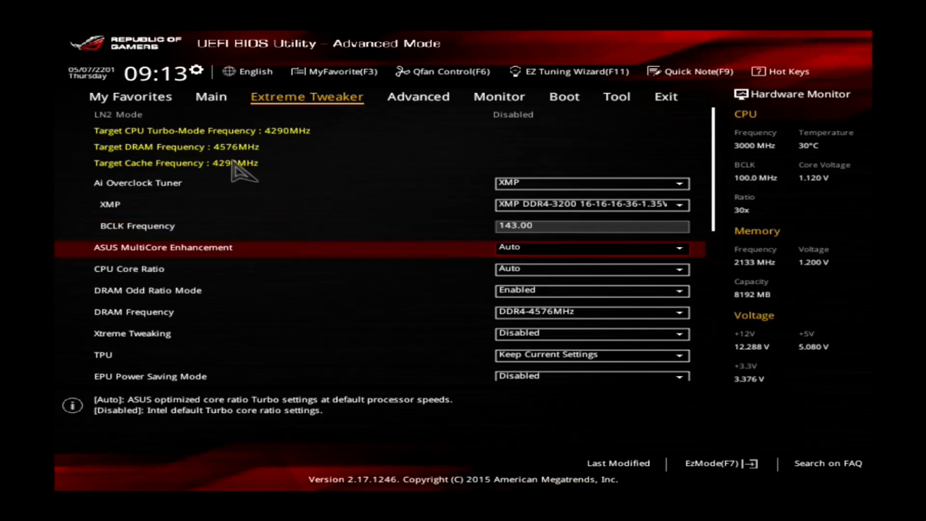
key("Down")
key("Down")
key("Down")
key("Return")
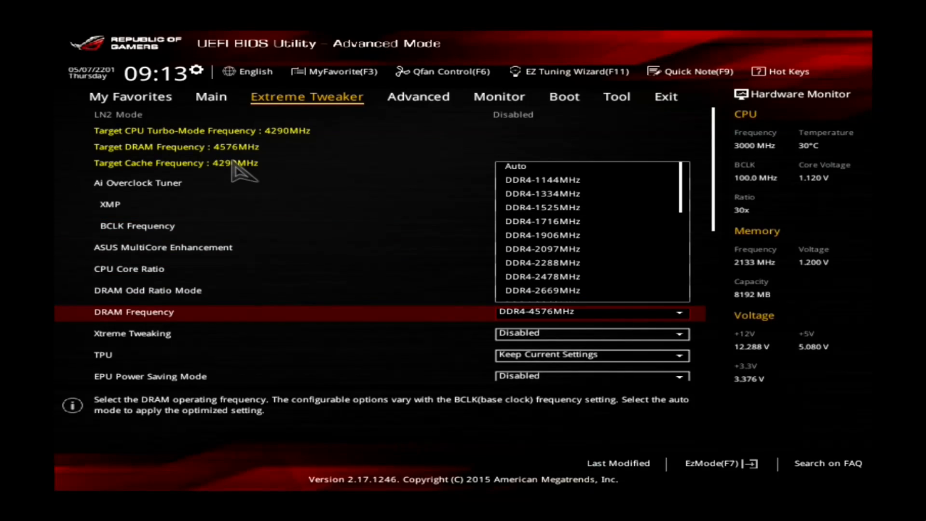
key("Up")
key("Up")
key("Up")
key("Up")
key("Up")
key("Up")
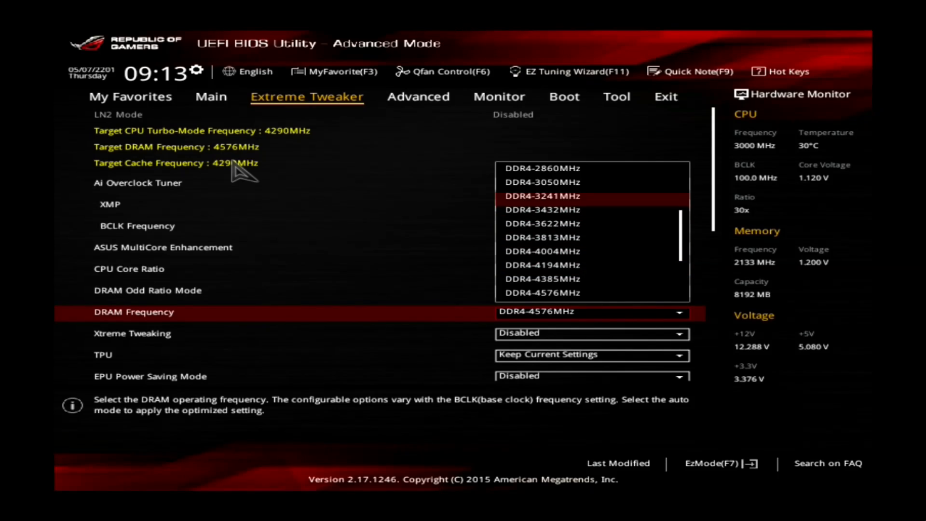
key("Up")
key("Up")
key("Up")
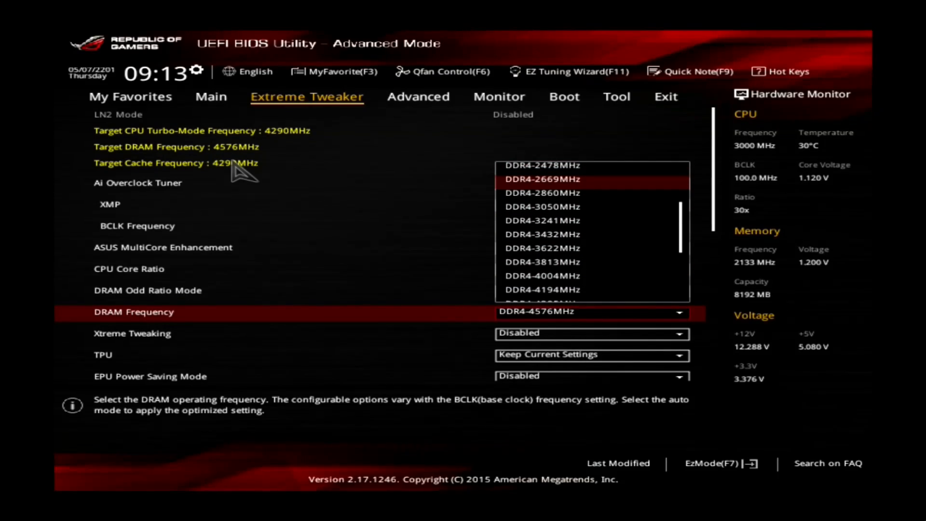
key("Return")
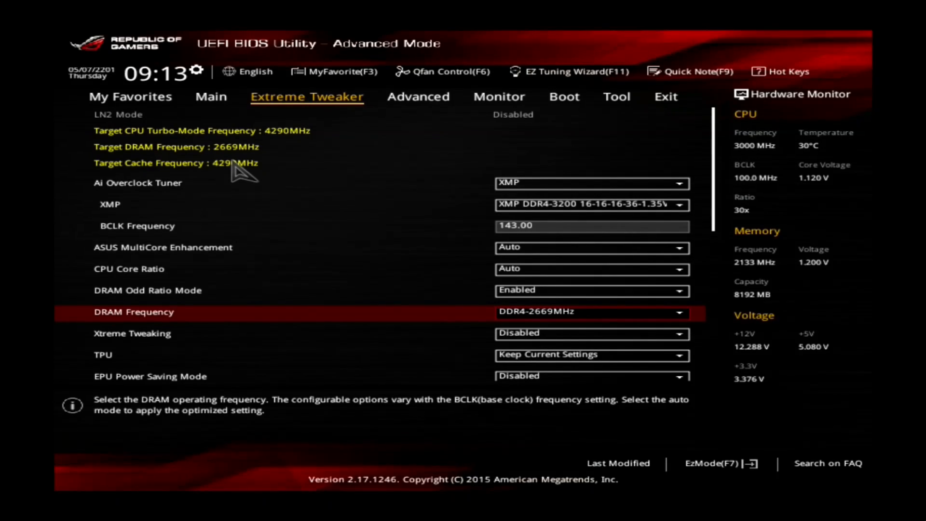
key("Down")
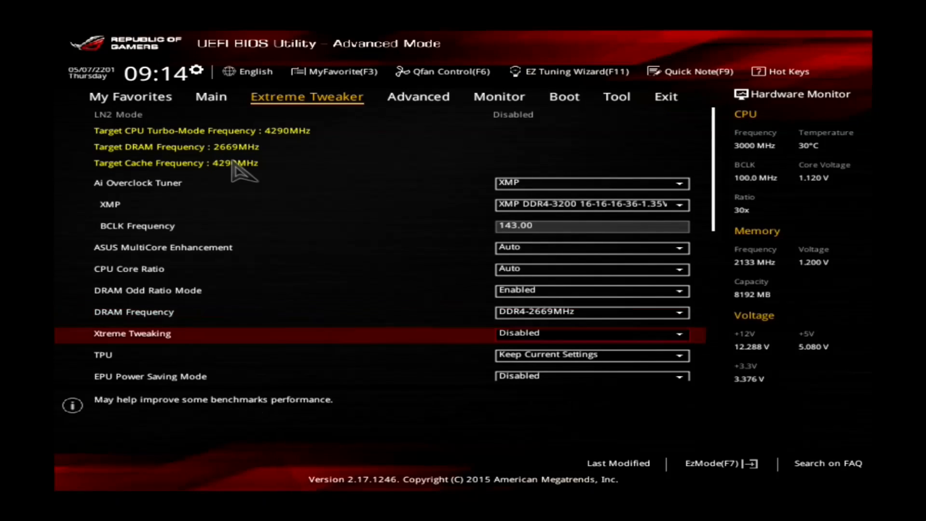
key("Up")
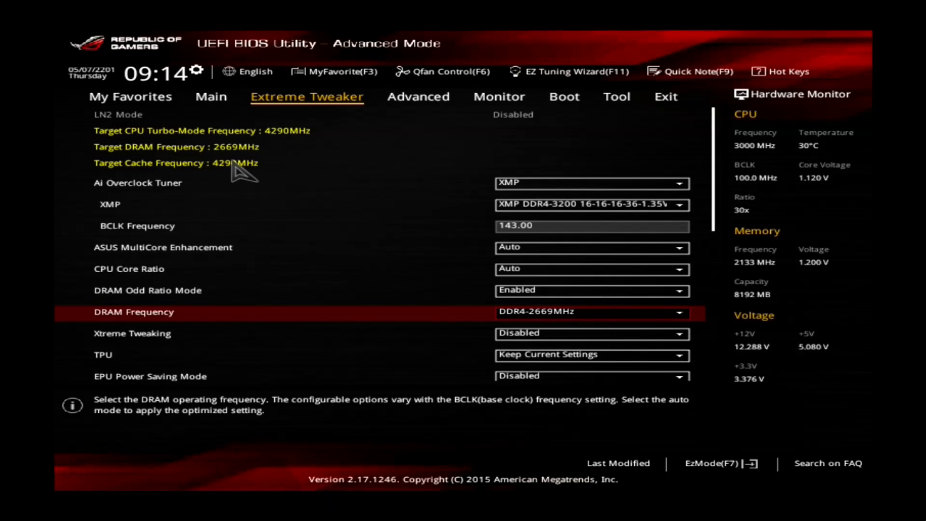
key("Down")
key("Down")
key("Down")
key("Down")
key("Down")
key("Down")
key("Down")
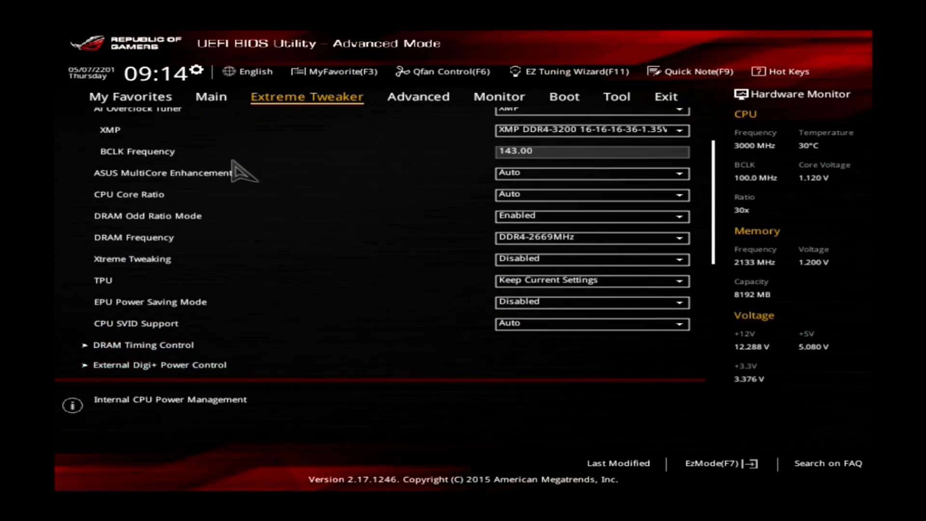
key("Up")
Set CPU Load-line Calibration to Level 7 and return to the Extreme Tweaker list
key("Return")
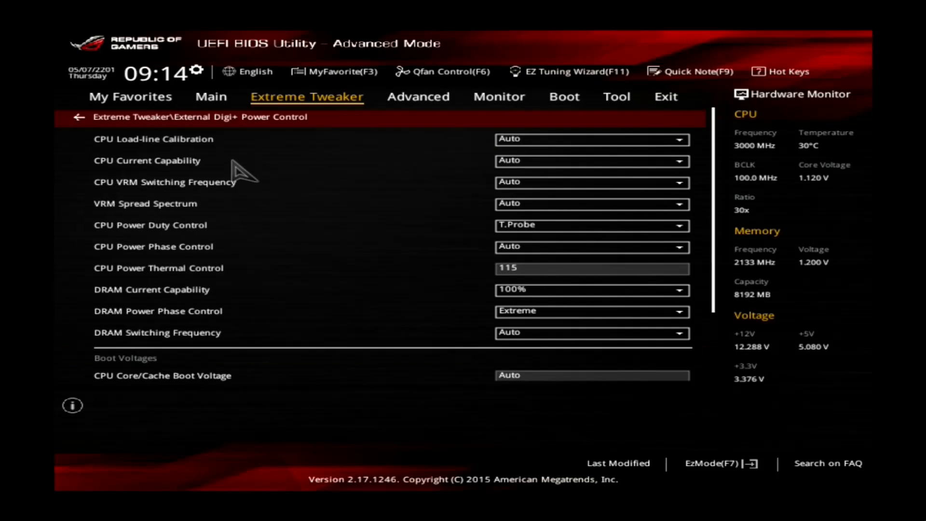
key("Return")
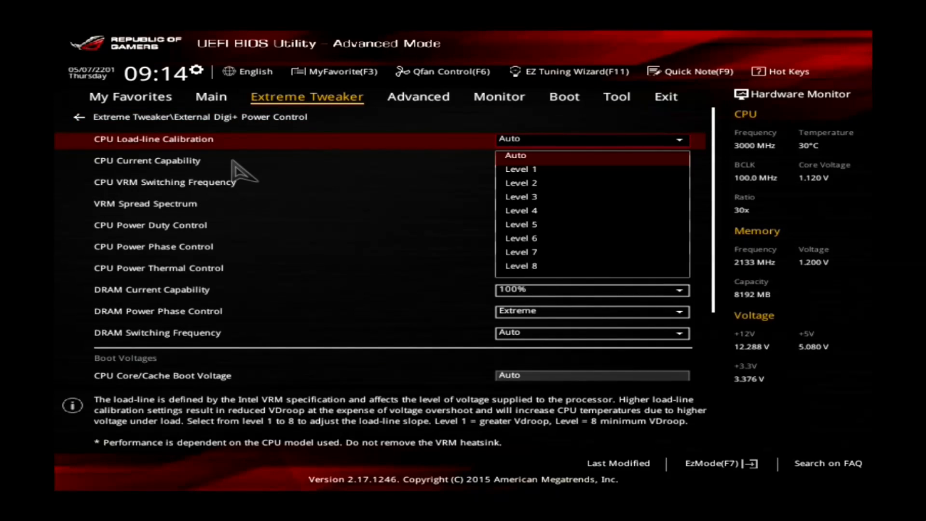
key("Down")
key("Down")
key("Down")
key("Down")
key("Down")
key("Up")
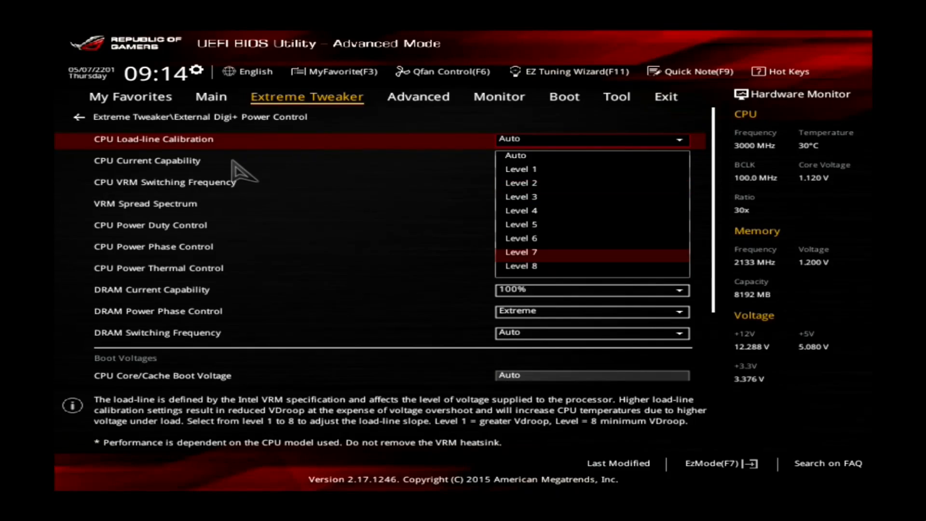
key("Return")
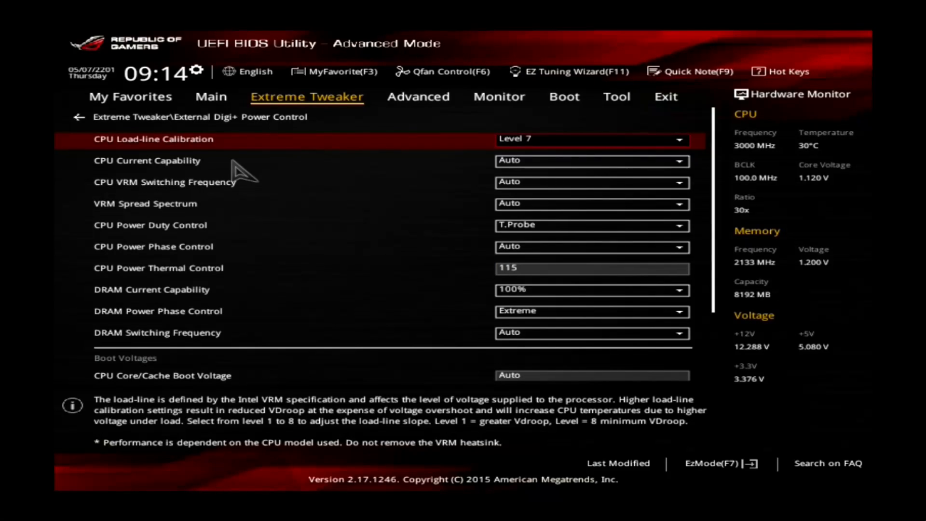
key("Escape")
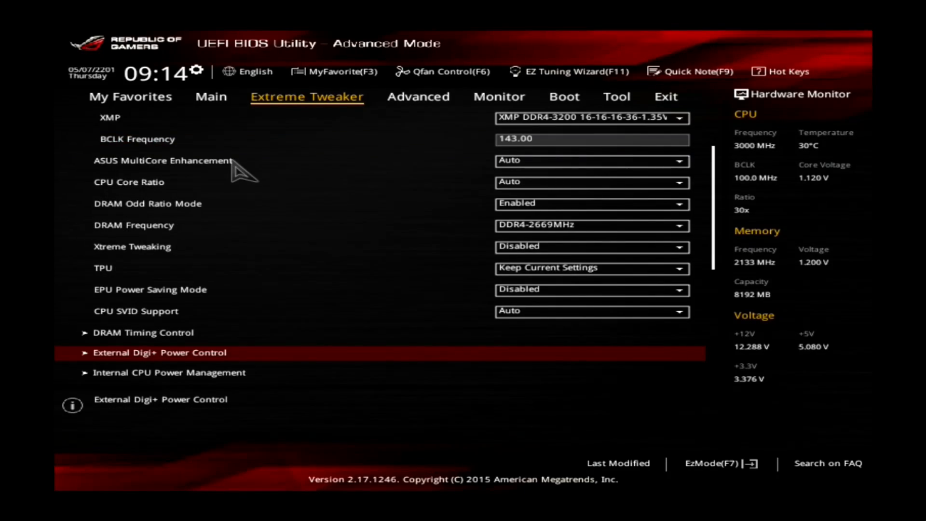
Set CPU Core/Cache Voltage to Manual Mode at 1.350 V and save-and-reset with F10
key("Down")
key("Down")
key("Down")
key("Down")
key("Down")
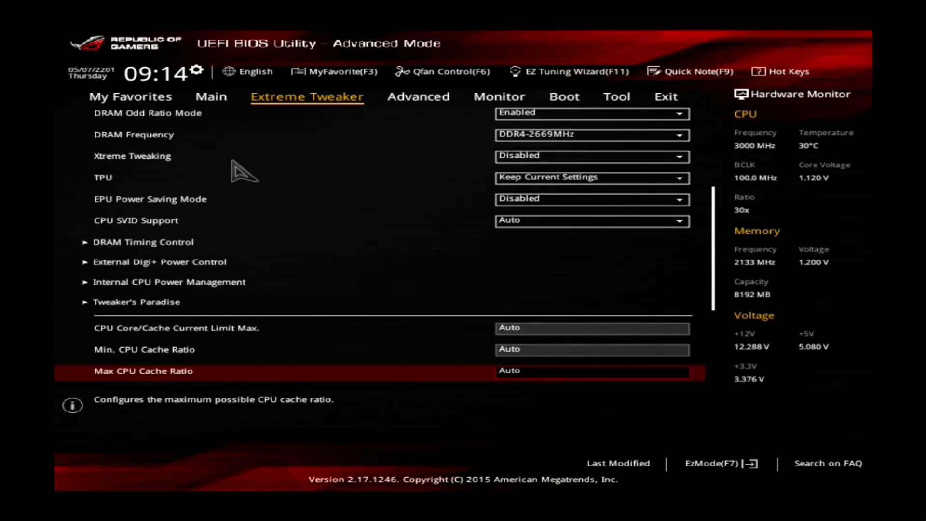
key("Up")
key("Up")
key("Down")
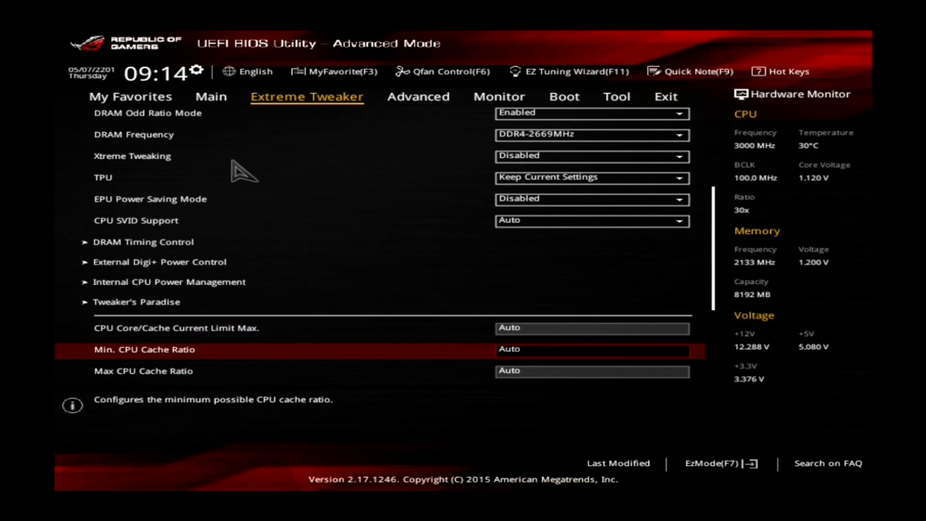
key("Down")
key("Down")
key("Down")
key("Down")
key("Up")
key("Up")
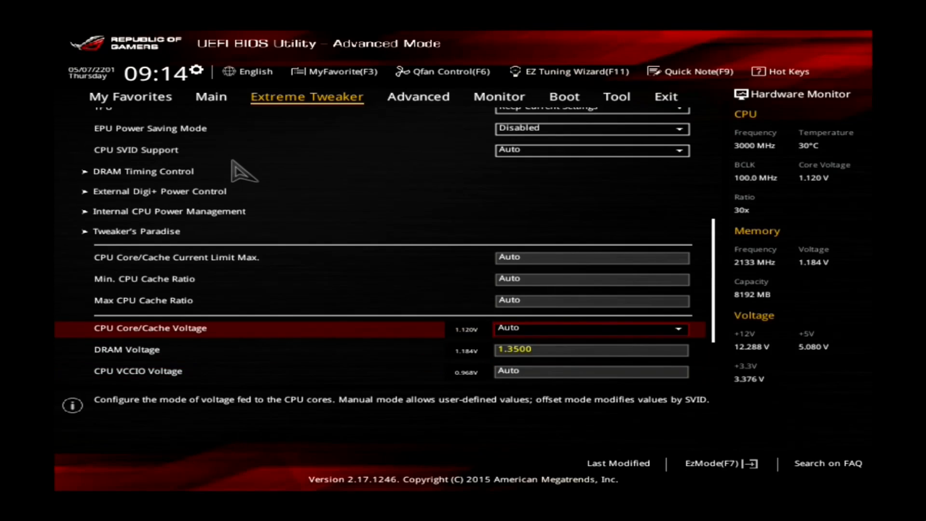
key("Return")
key("Down")
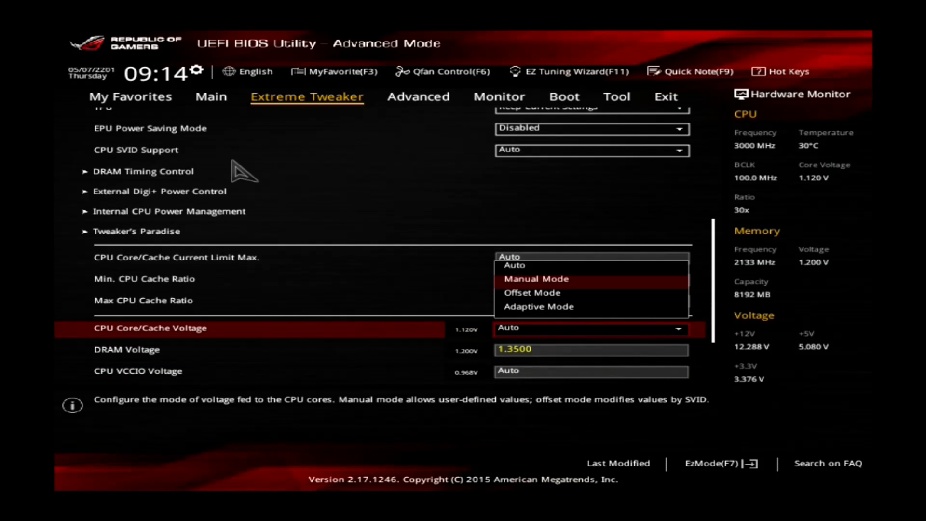
key("Return")
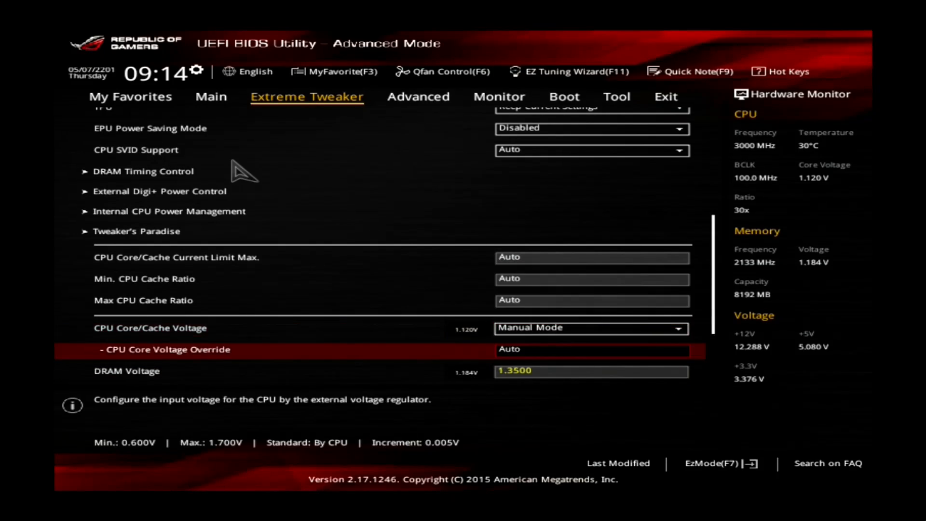
type("1.350")
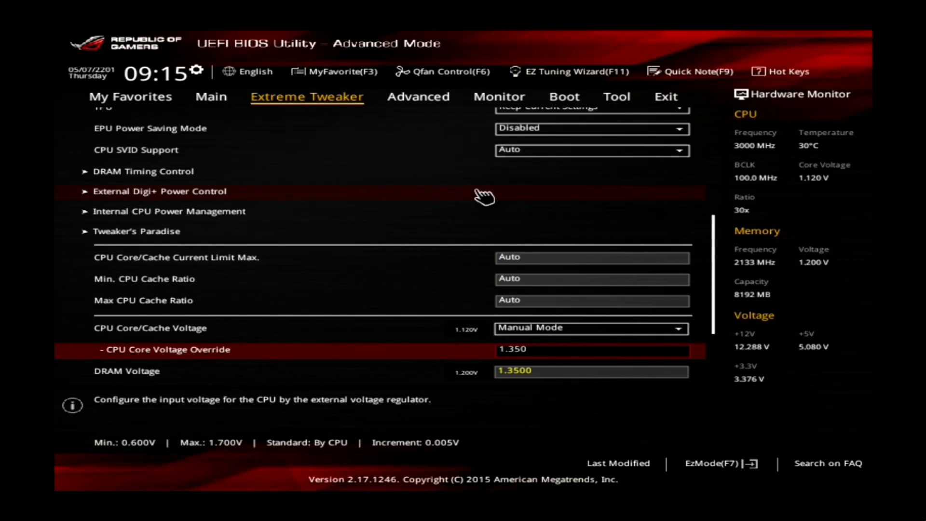
key("F10")
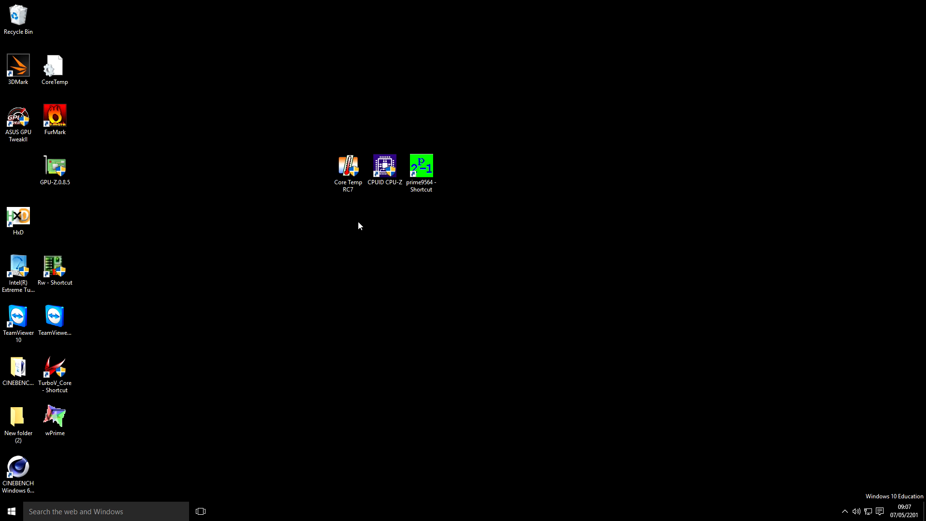
Launch CPU-Z and move its window to the upper left to read ~4289 MHz core speed
double_click(384, 168)
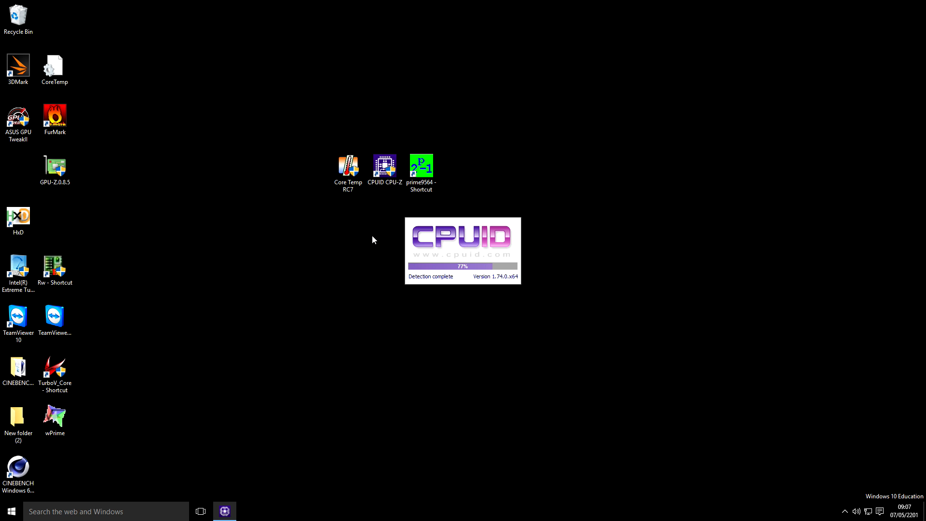
left_click_drag(440, 170, 158, 54)
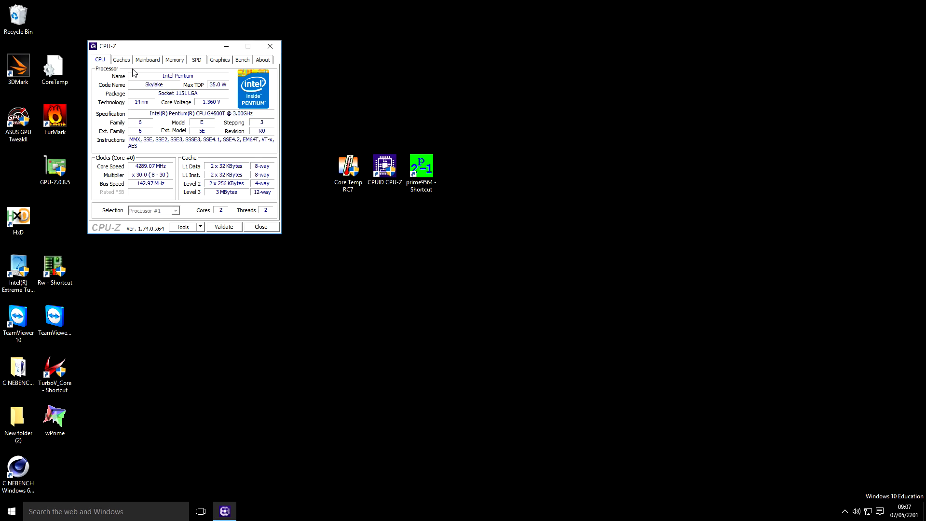
Review the Mainboard and Memory tabs (DDR4 at ~1335 MHz), then launch Core Temp
left_click(147, 61)
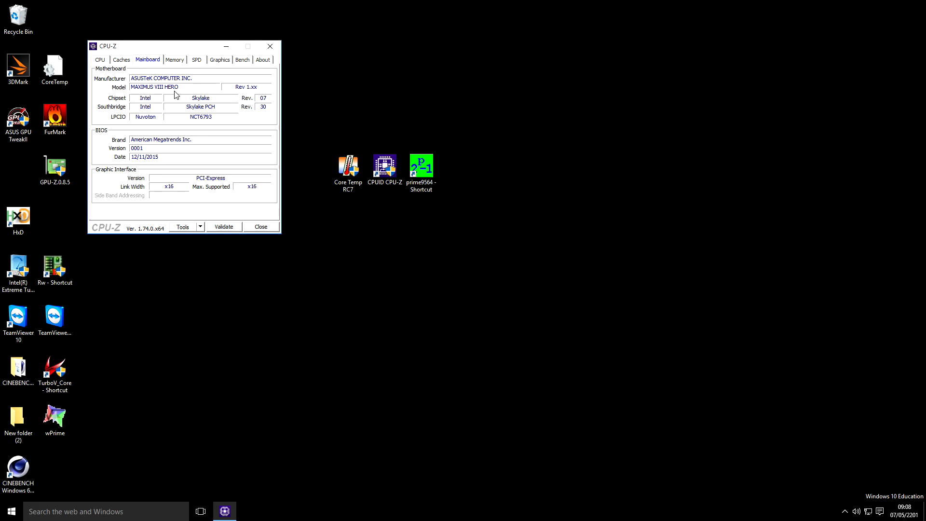
left_click(174, 60)
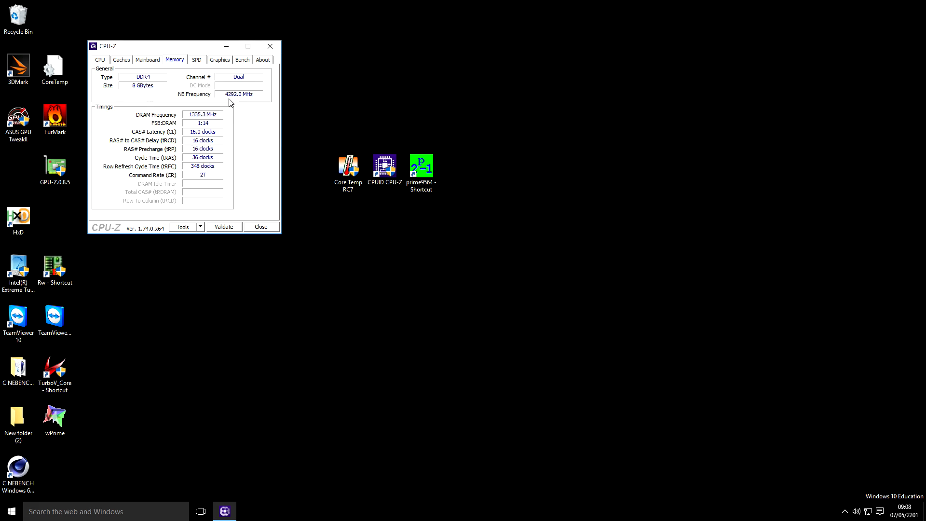
left_click(99, 59)
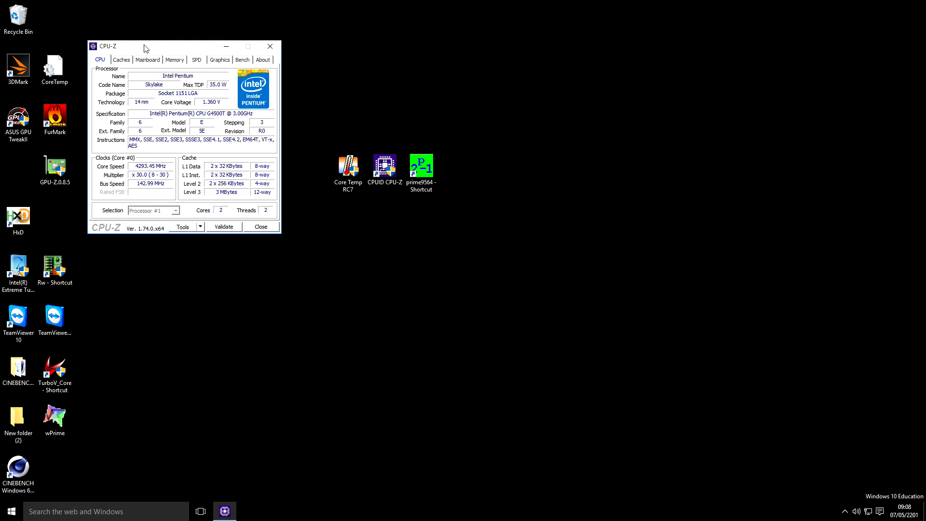
left_click_drag(145, 47, 140, 28)
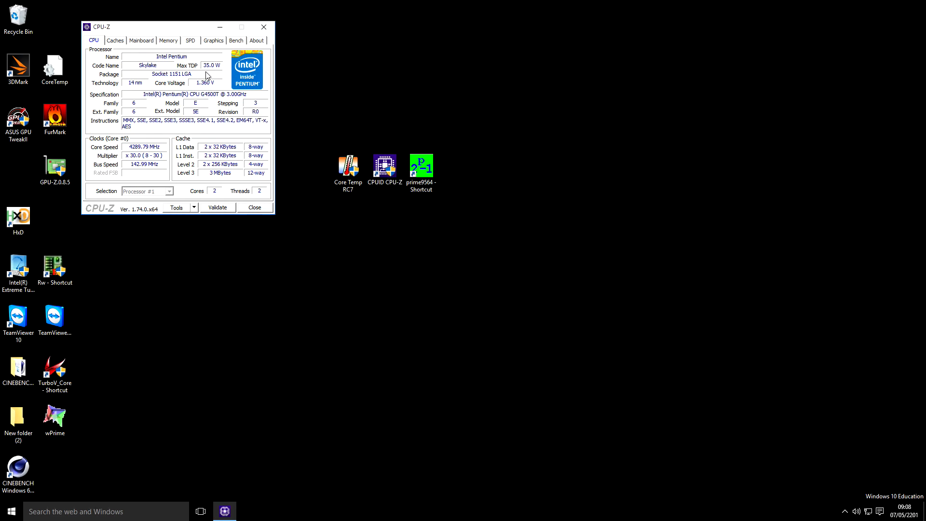
left_click(168, 40)
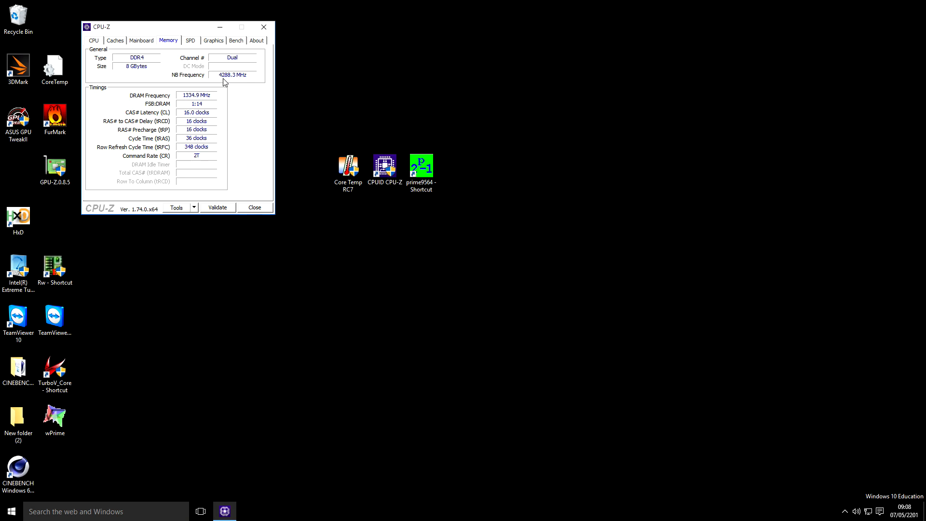
double_click(348, 172)
Inspect Core Temp readings, close it, and launch Prime95 from its shortcut
left_click_drag(295, 257, 304, 225)
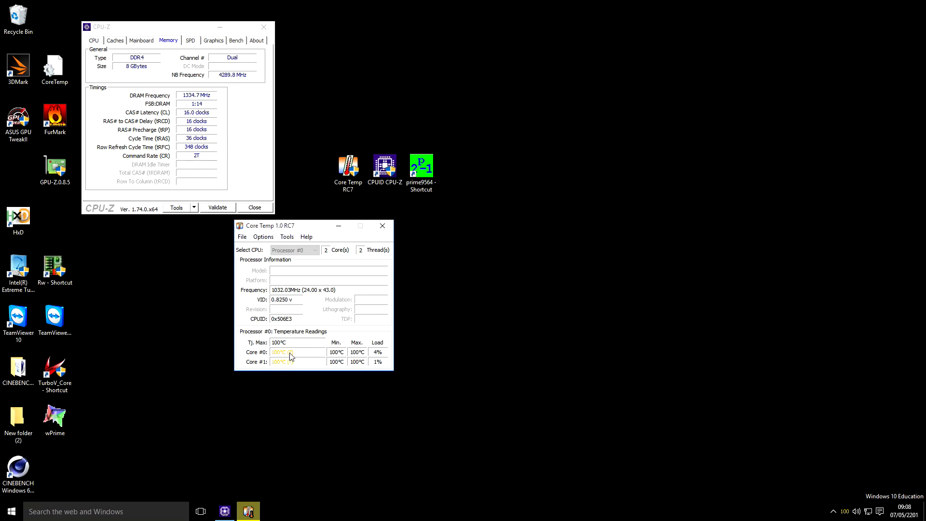
left_click_drag(307, 231, 310, 236)
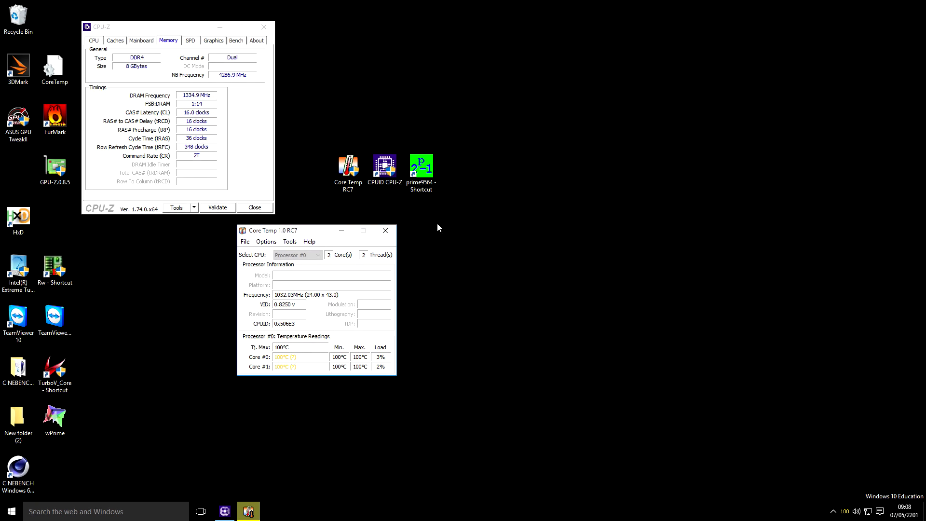
left_click(386, 232)
double_click(420, 167)
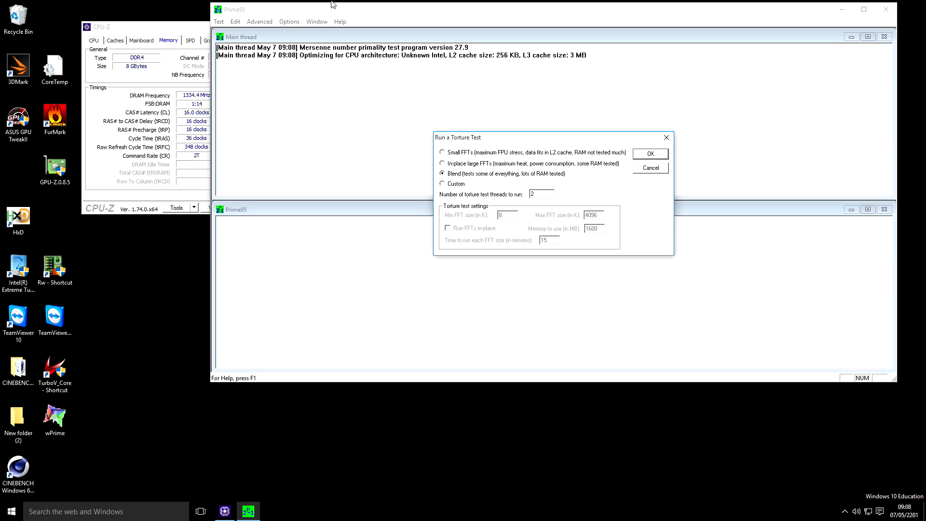
Reposition CPU-Z at the top left showing its processor readings
left_click_drag(147, 29, 75, 18)
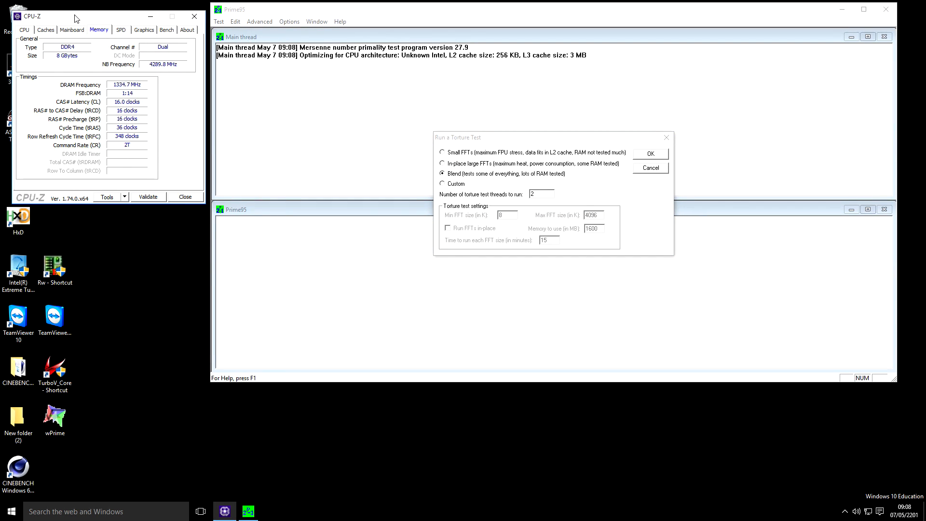
left_click(25, 30)
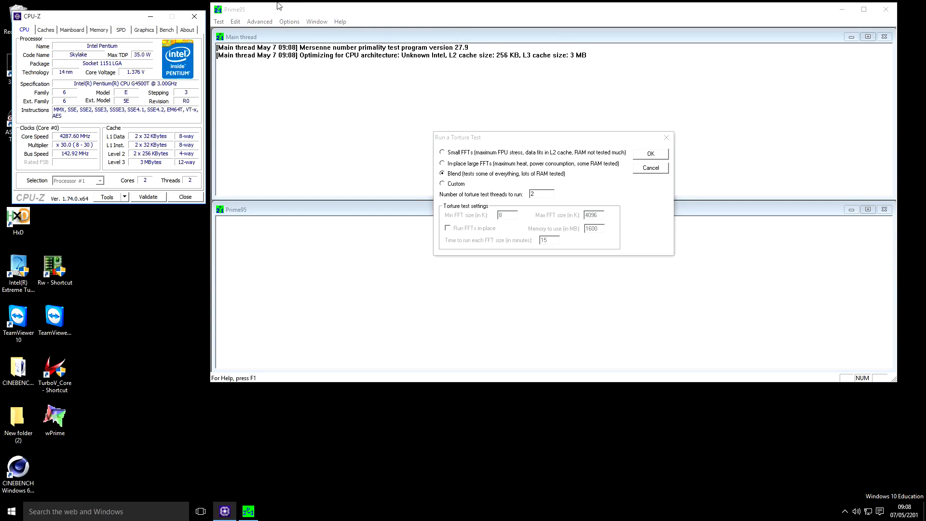
Run a custom torture test with min and max FFT 1344K, FFTs in-place
left_click(456, 186)
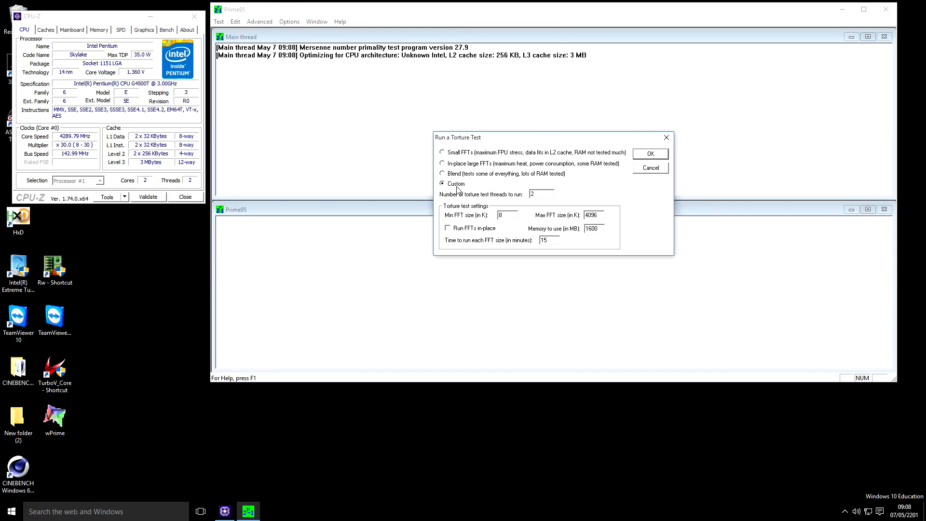
double_click(499, 214)
type("1344")
key("Tab")
type("1344")
left_click(463, 228)
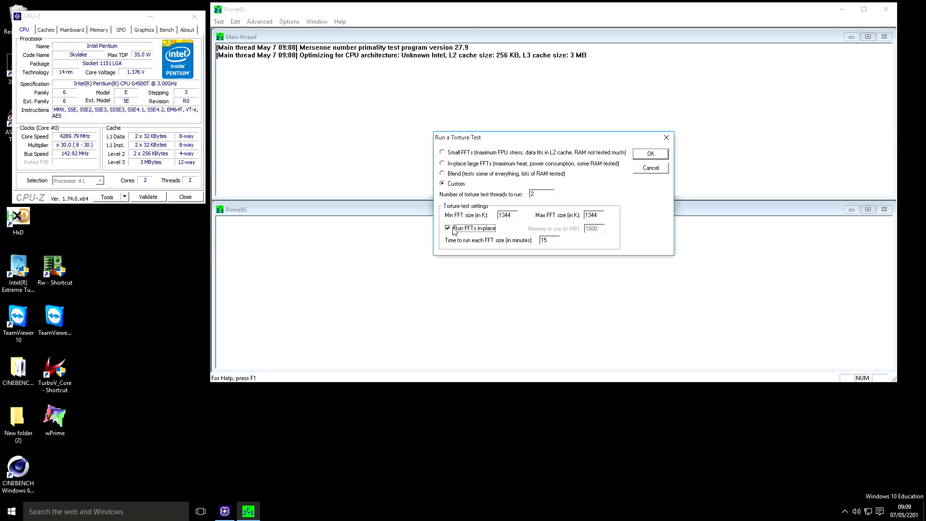
left_click(649, 154)
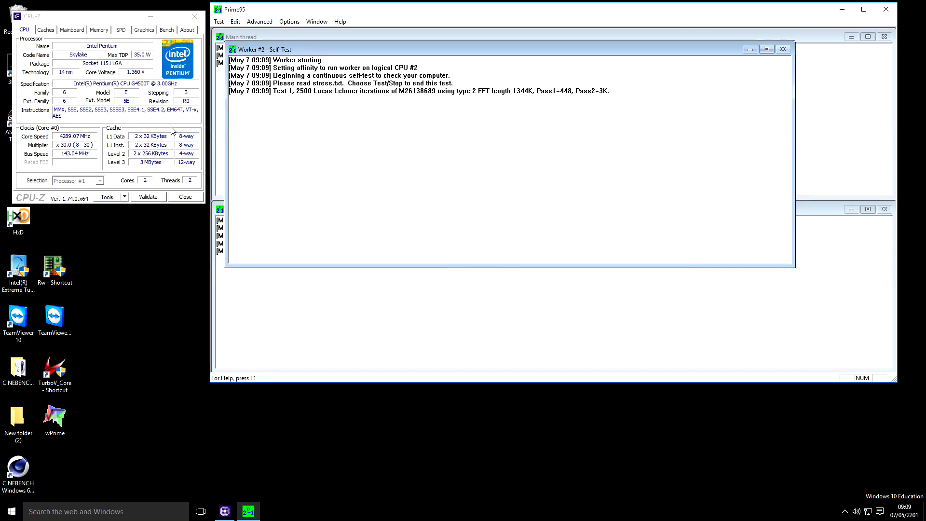